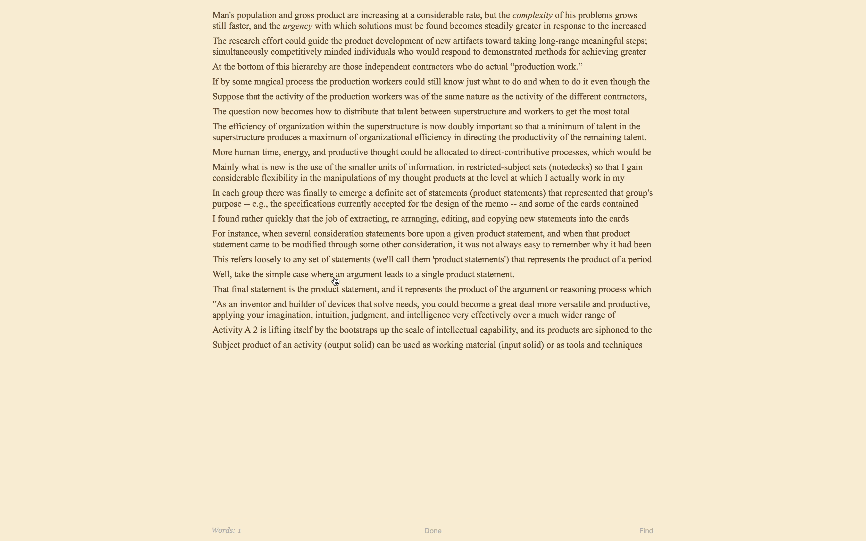
Step: Leave the "product" results, list all sentences containing "society", and go to the one about a concept structure growing through cultural evolution
{"action": "key", "text": "Return"}
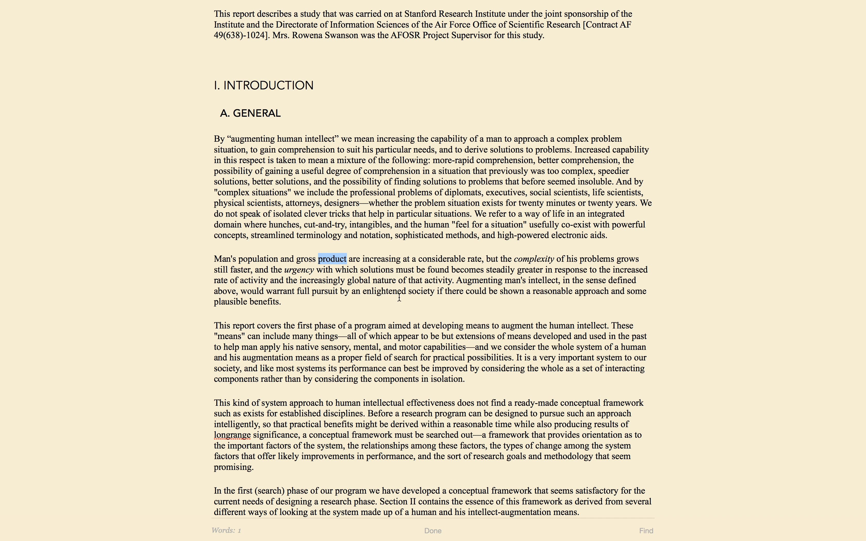
{"action": "double_click", "coordinate": [416, 293]}
{"action": "key", "text": "super+f"}
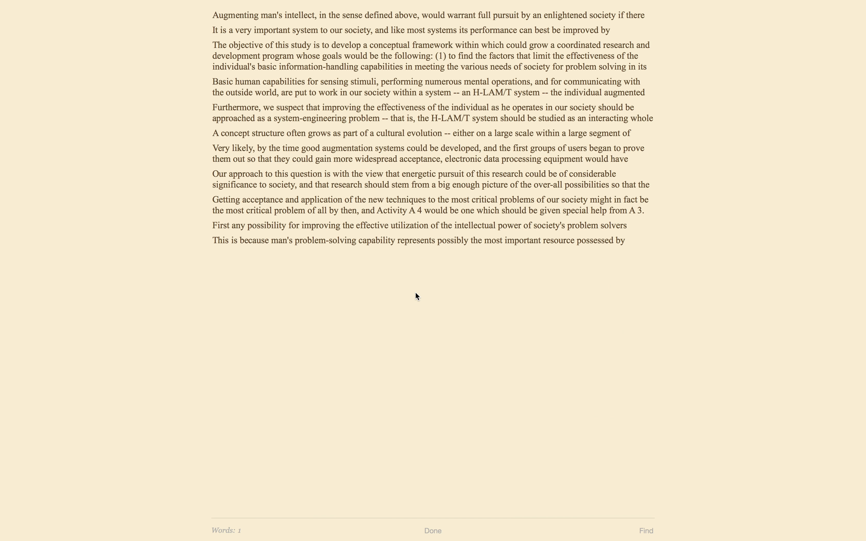
{"action": "left_click", "coordinate": [240, 136]}
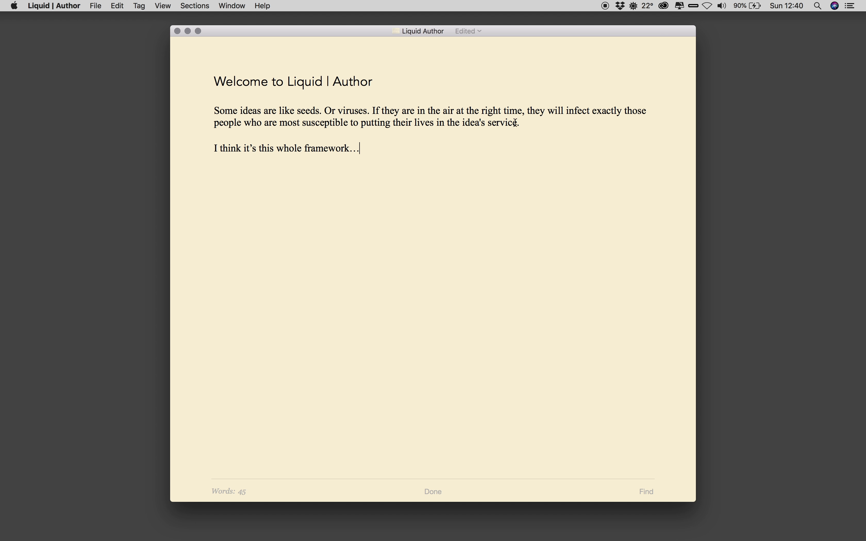
{"action": "left_click_drag", "start_coordinate": [536, 123], "coordinate": [214, 110]}
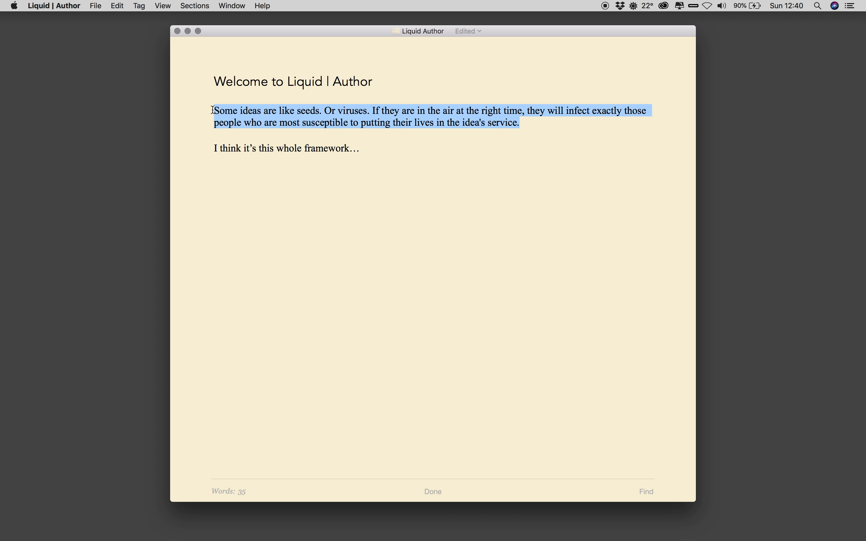
{"action": "right_click", "coordinate": [255, 118]}
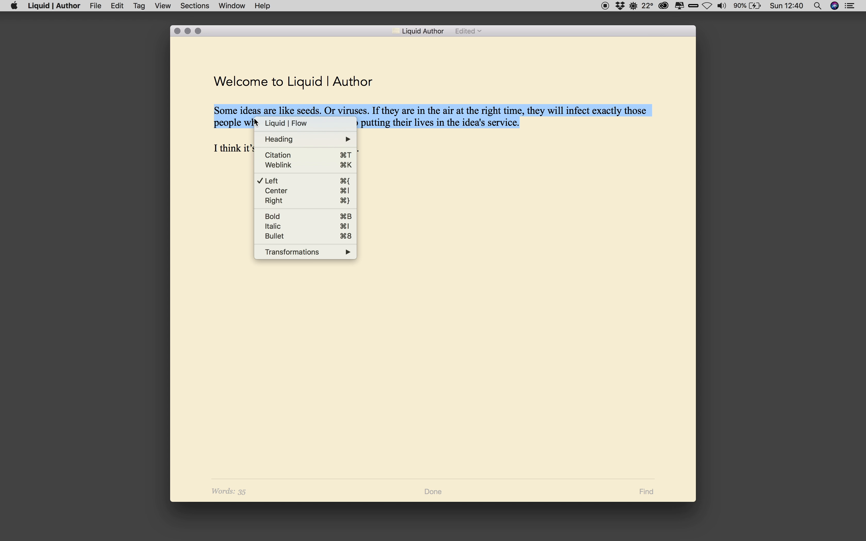
{"action": "left_click", "coordinate": [324, 155]}
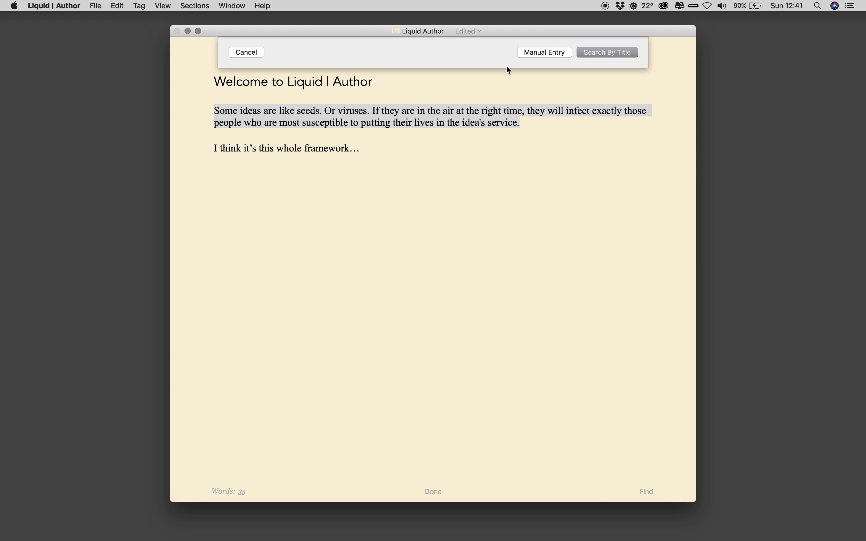
{"action": "left_click", "coordinate": [533, 53]}
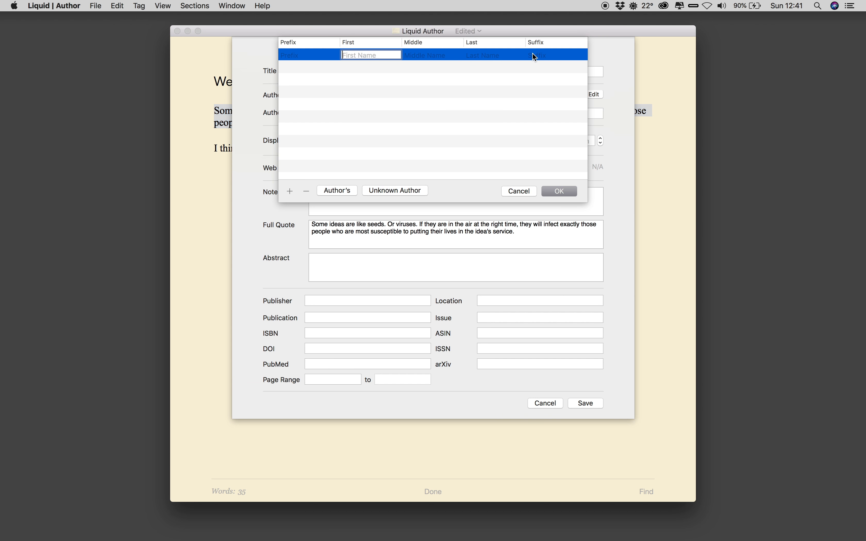
{"action": "left_click", "coordinate": [517, 194]}
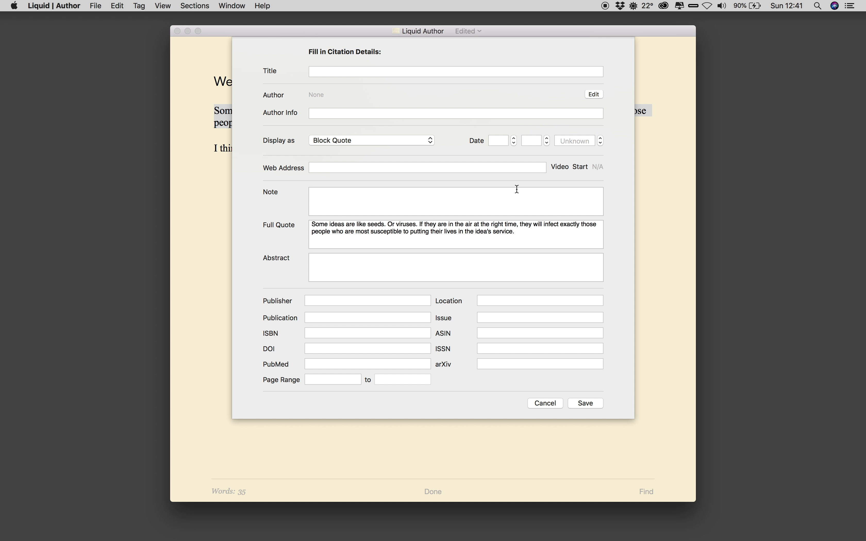
{"action": "left_click", "coordinate": [544, 403]}
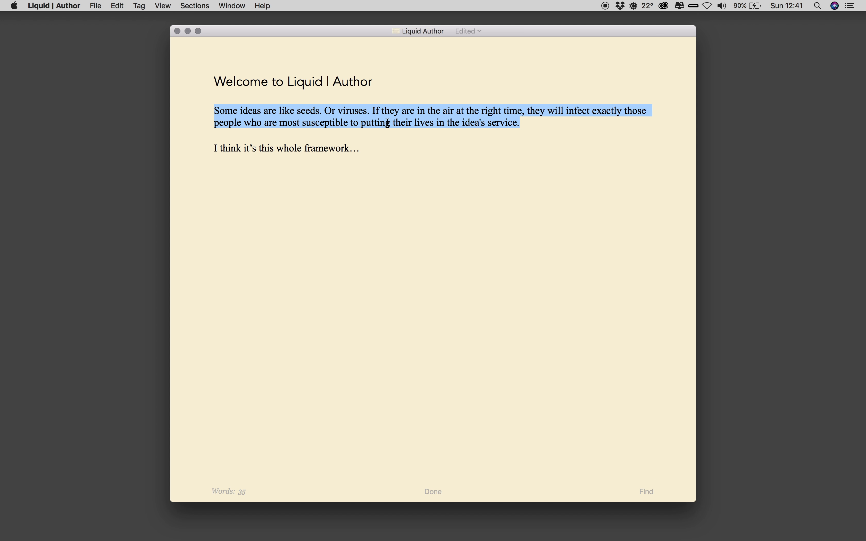
Step: Start a citation for the selected quote by searching for the title "tools for thought" and choose the first matching book
{"action": "right_click", "coordinate": [387, 123]}
{"action": "left_click", "coordinate": [459, 163]}
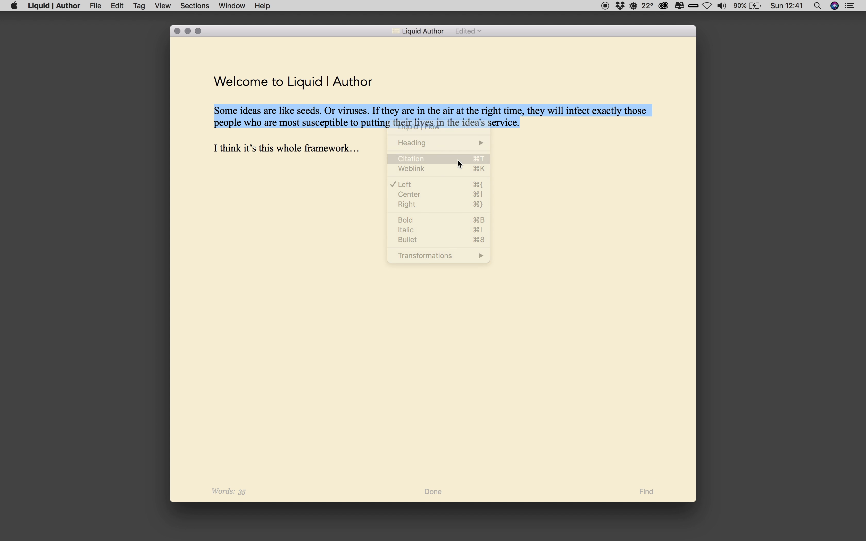
{"action": "left_click", "coordinate": [594, 54]}
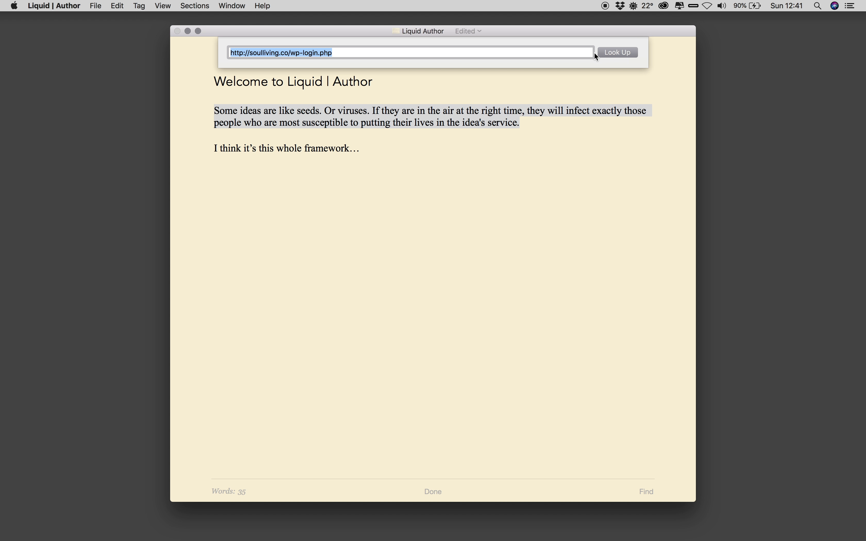
{"action": "type", "text": "tools for thought"}
{"action": "key", "text": "Return"}
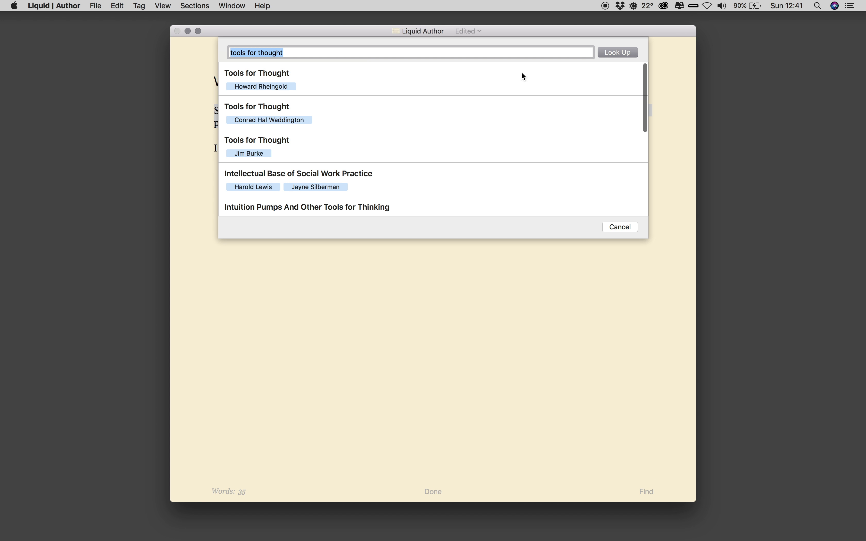
{"action": "left_click", "coordinate": [509, 72]}
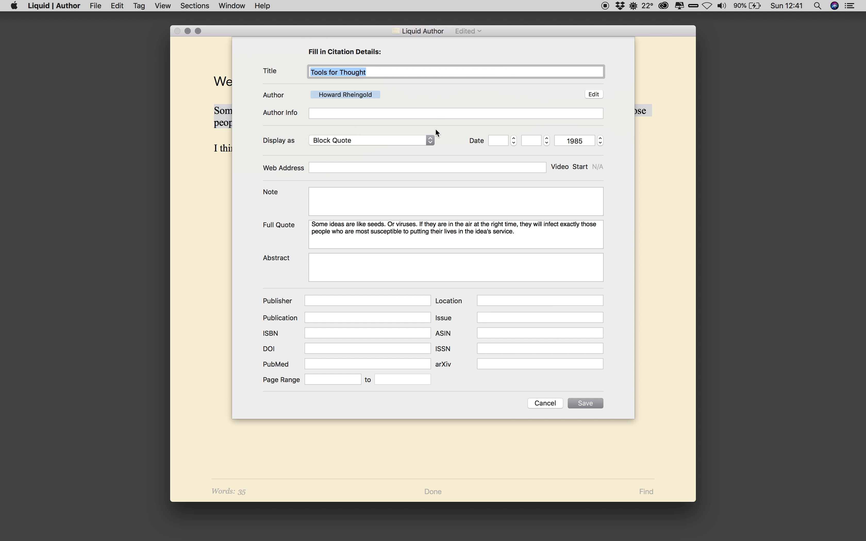
Step: Display the Tools for Thought citation as Name in Brackets and Italic Text and save it
{"action": "left_click", "coordinate": [421, 139]}
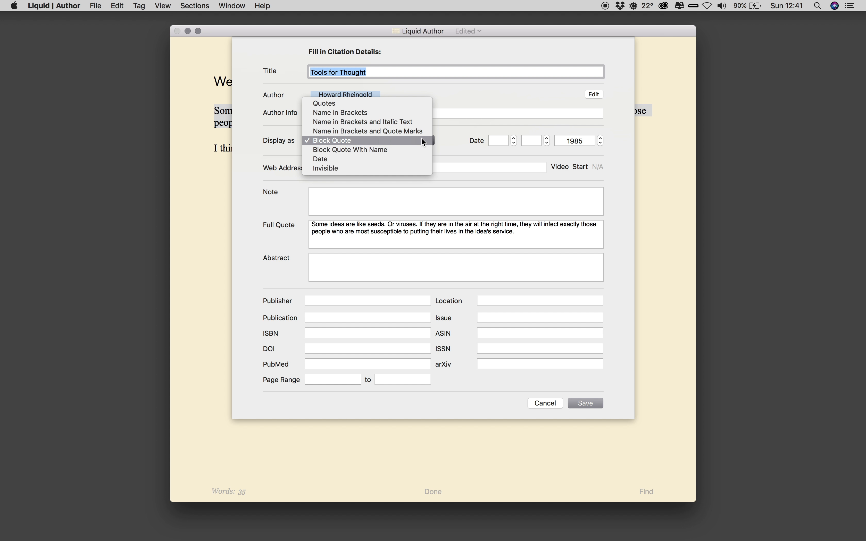
{"action": "left_click", "coordinate": [423, 123]}
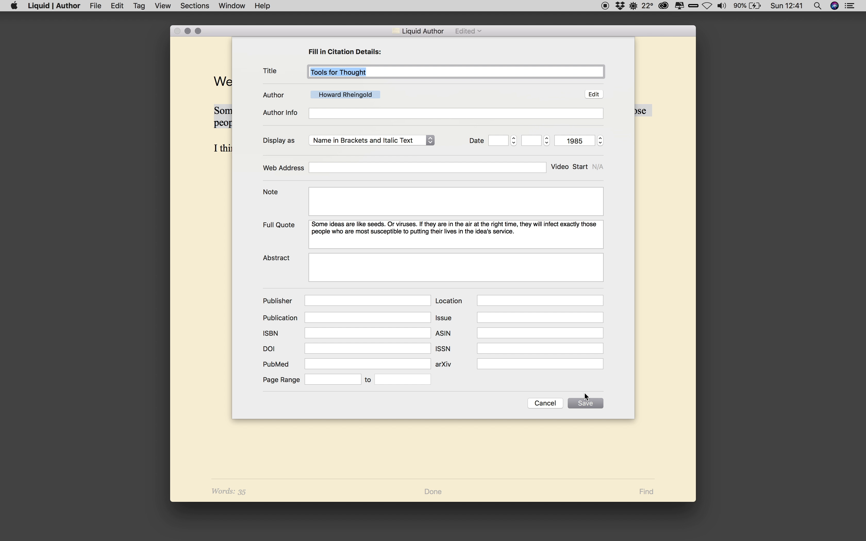
{"action": "left_click", "coordinate": [586, 404]}
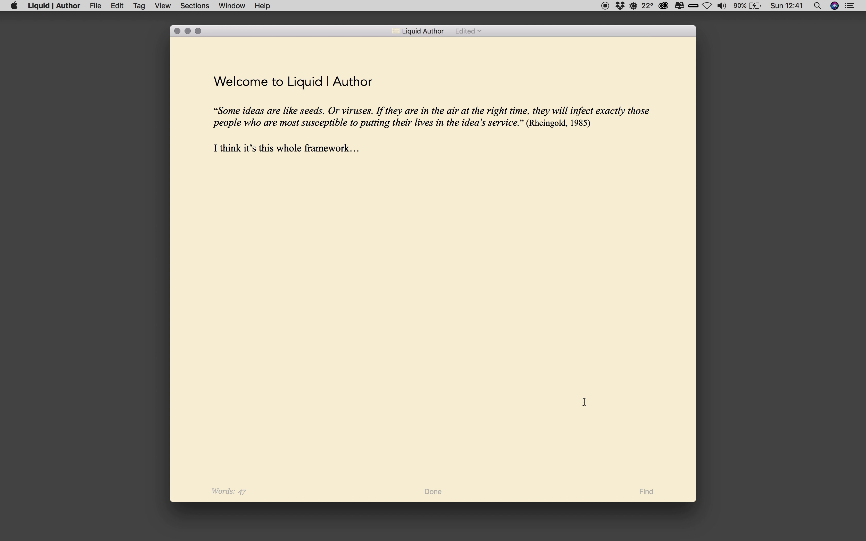
Step: Copy the paragraph beginning "From propaganda tweets" from the Future of Text page in Safari and switch back to Liquid | Author
{"action": "left_click_drag", "start_coordinate": [372, 232], "coordinate": [250, 189]}
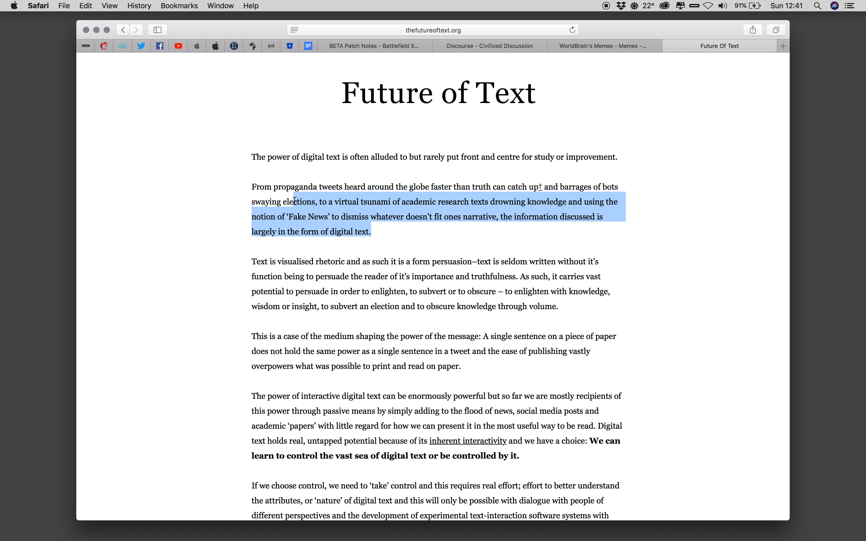
{"action": "right_click", "coordinate": [288, 196]}
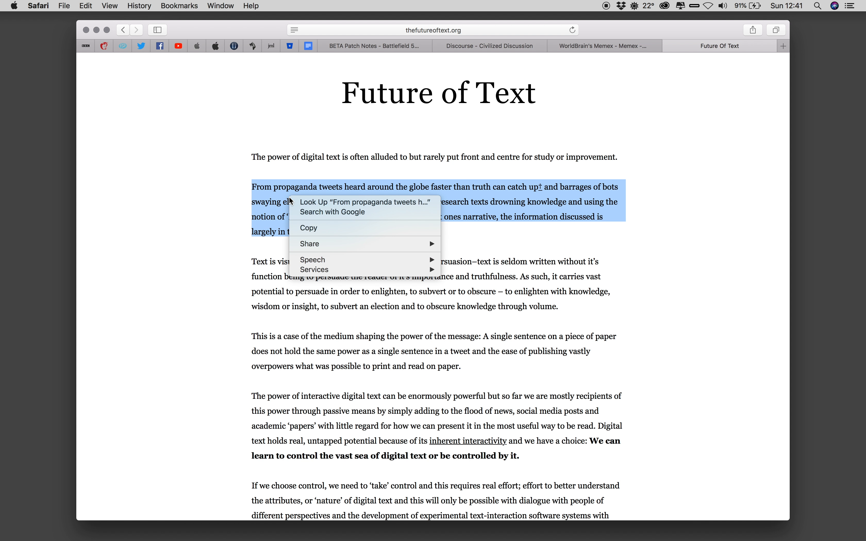
{"action": "left_click", "coordinate": [320, 228]}
{"action": "key", "text": "super+Tab"}
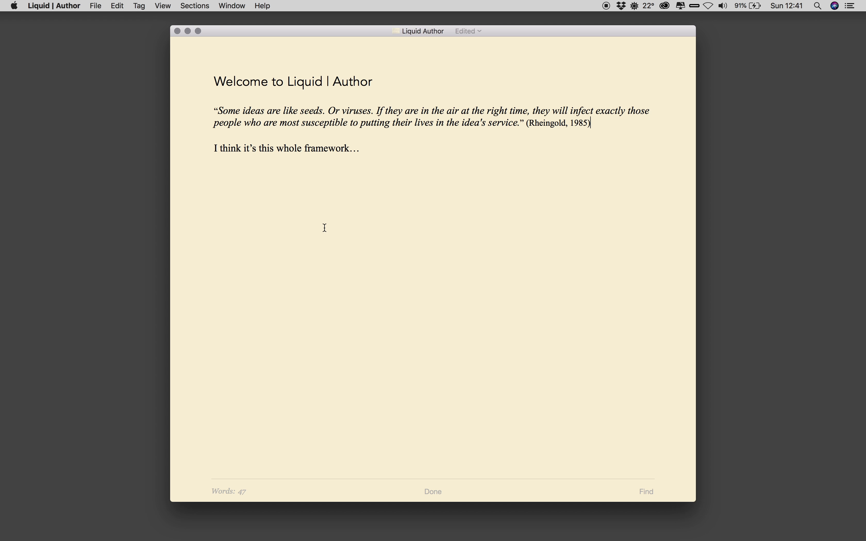
Step: Add a new paragraph below the first quote and paste the copied web text there as a citation
{"action": "key", "text": "Return"}
{"action": "key", "text": "Return"}
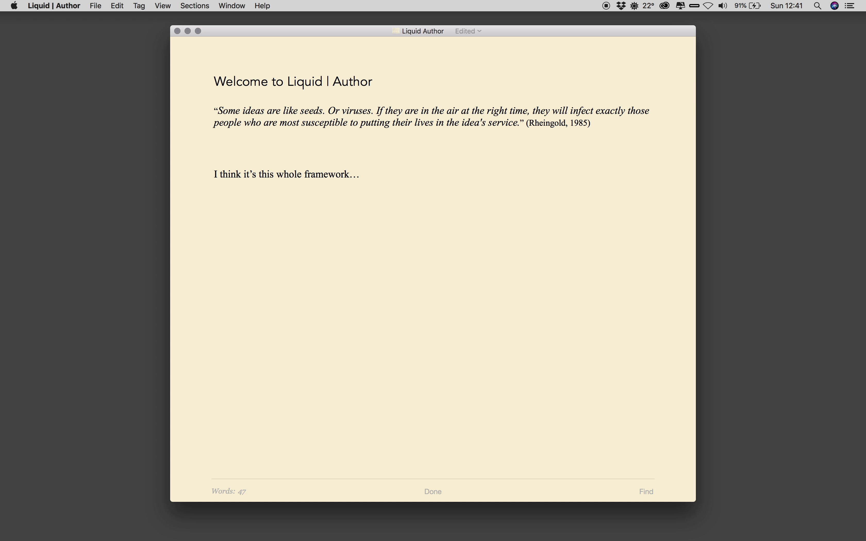
{"action": "key", "text": "super+v"}
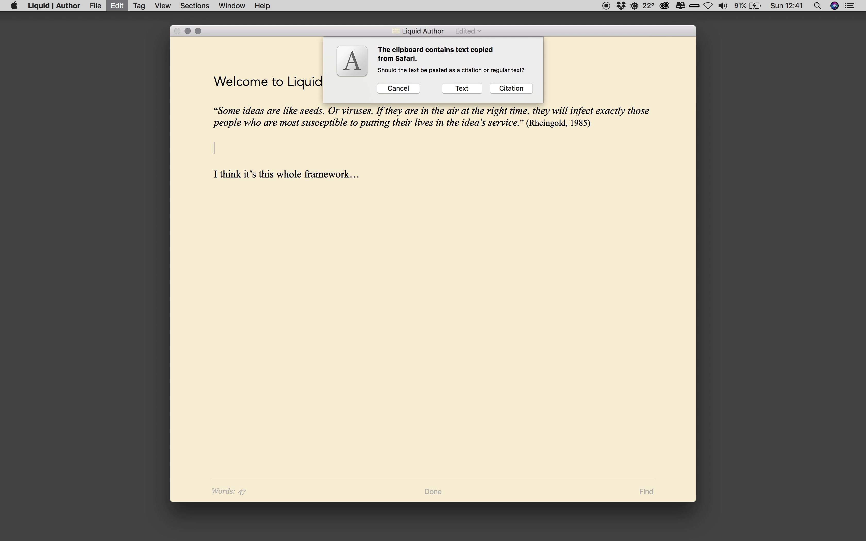
{"action": "left_click", "coordinate": [518, 88]}
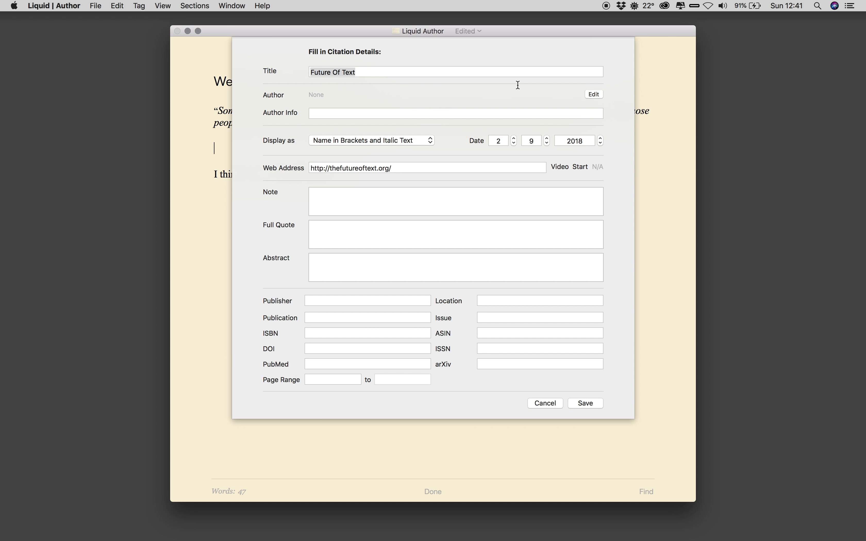
Step: Enter the author's first and last name for the Future Of Text citation
{"action": "type", "text": "Frode"}
{"action": "key", "text": "Tab"}
{"action": "key", "text": "Tab"}
{"action": "type", "text": "Hegland"}
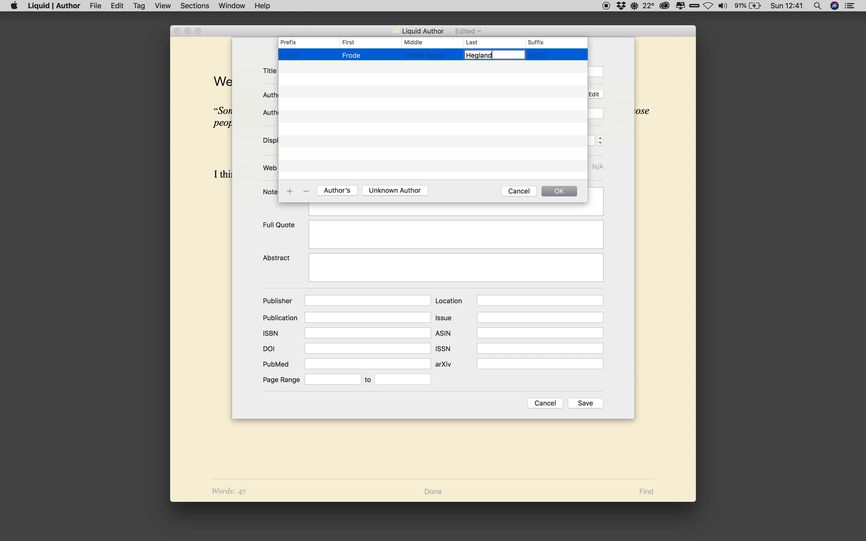
{"action": "key", "text": "Return"}
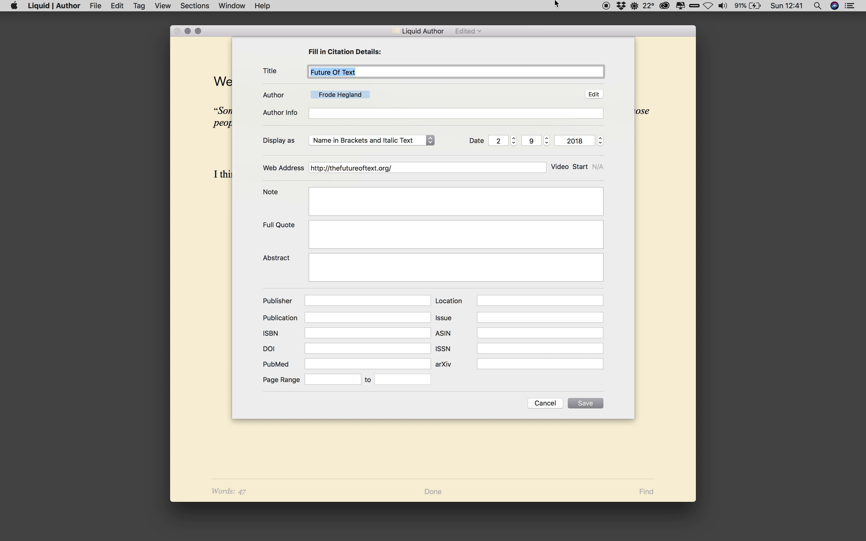
Step: Display the Future Of Text citation as Name in Brackets and Quote Marks and save it
{"action": "left_click", "coordinate": [431, 140]}
{"action": "left_click", "coordinate": [422, 148]}
{"action": "left_click", "coordinate": [585, 404]}
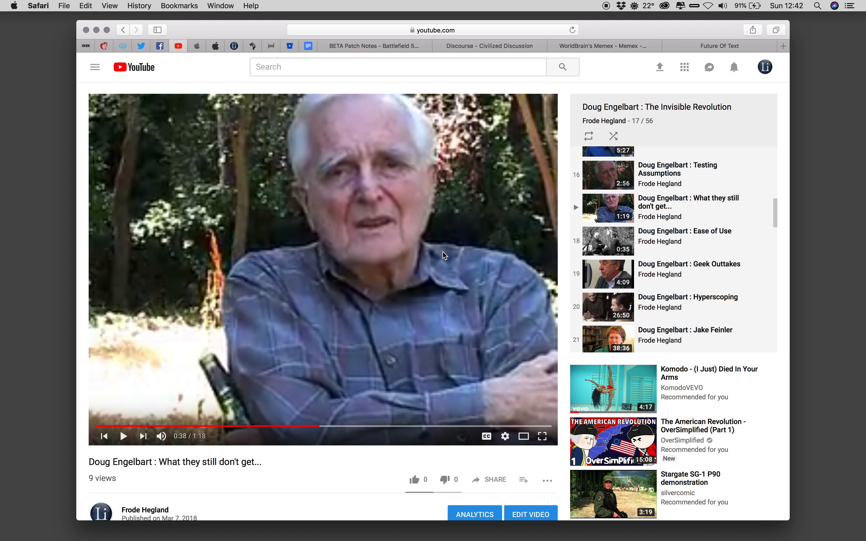
Step: Copy the YouTube video's URL at the current time, 0:38, and switch back to Liquid | Author
{"action": "right_click", "coordinate": [444, 254]}
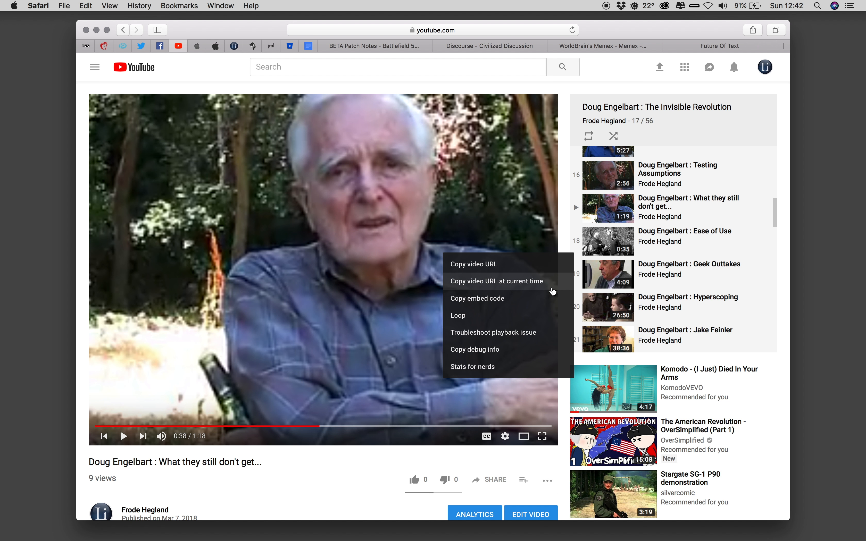
{"action": "left_click", "coordinate": [552, 288]}
{"action": "key", "text": "super+Tab"}
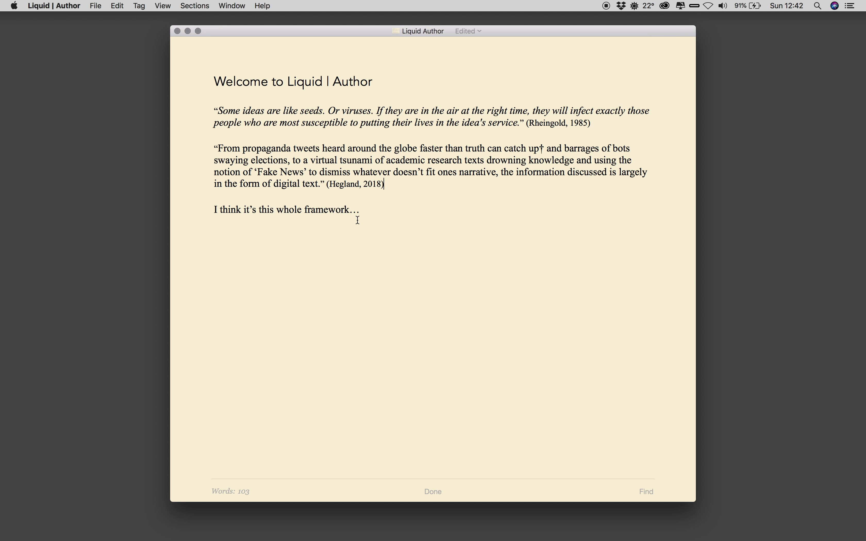
Step: Start a citation for the line "I think it's this whole framework…" using the copied YouTube URL
{"action": "left_click_drag", "start_coordinate": [366, 210], "coordinate": [213, 211]}
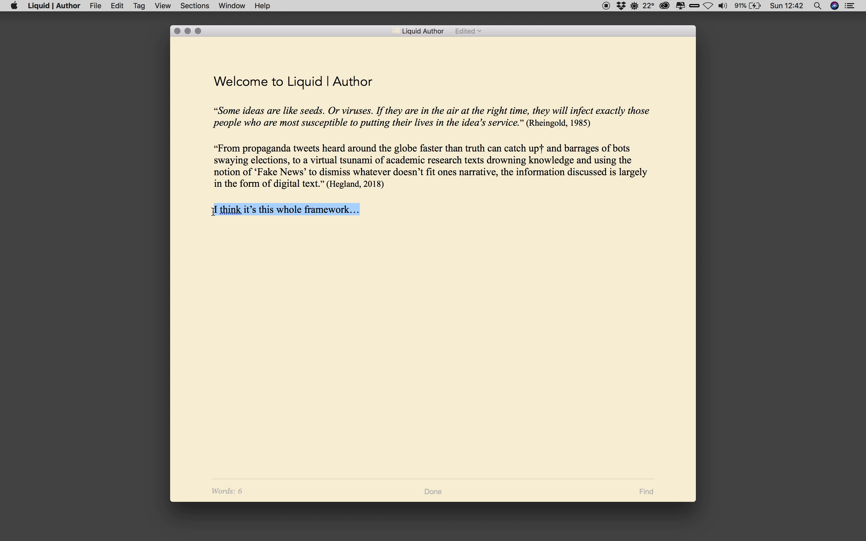
{"action": "key", "text": "super+t"}
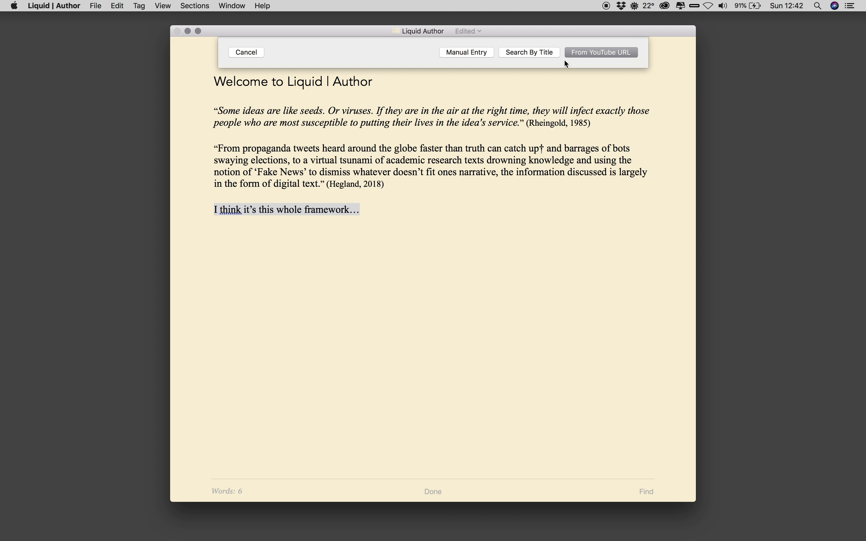
{"action": "left_click", "coordinate": [588, 53]}
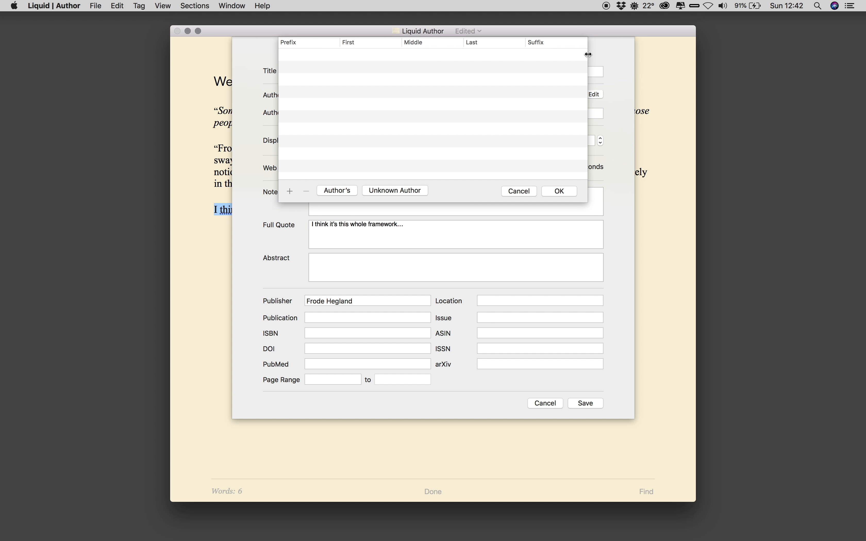
Step: Enter the video speaker's name as the author of the YouTube citation
{"action": "type", "text": "Doug"}
{"action": "key", "text": "Tab"}
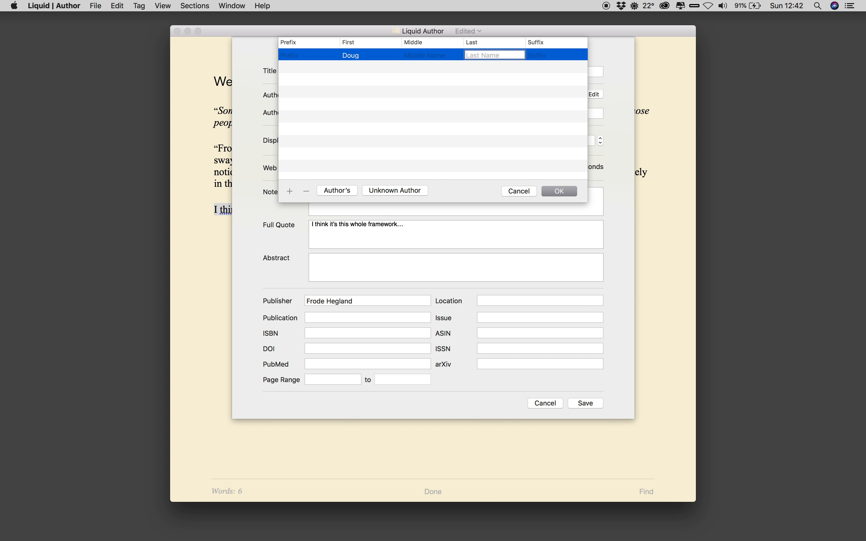
{"action": "type", "text": "Engelbart"}
{"action": "left_click", "coordinate": [569, 191]}
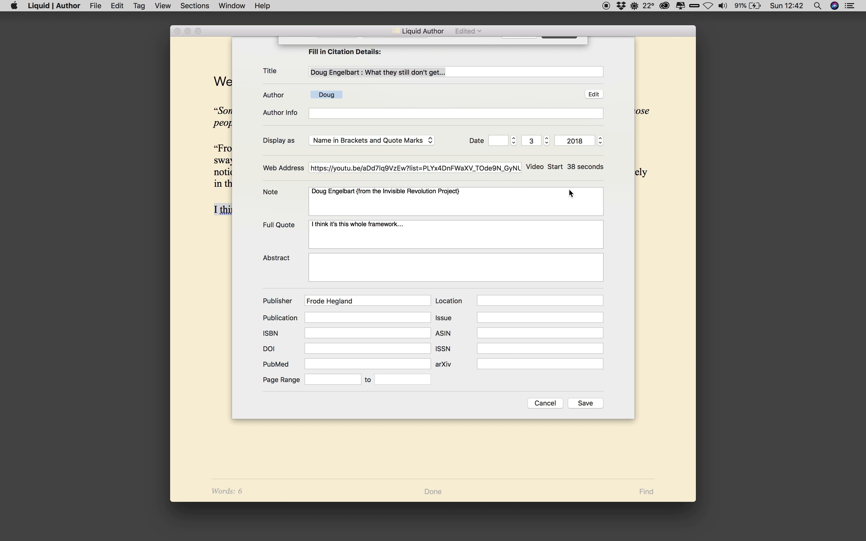
Step: Display the YouTube video citation as Name in Brackets and save it
{"action": "left_click", "coordinate": [412, 142]}
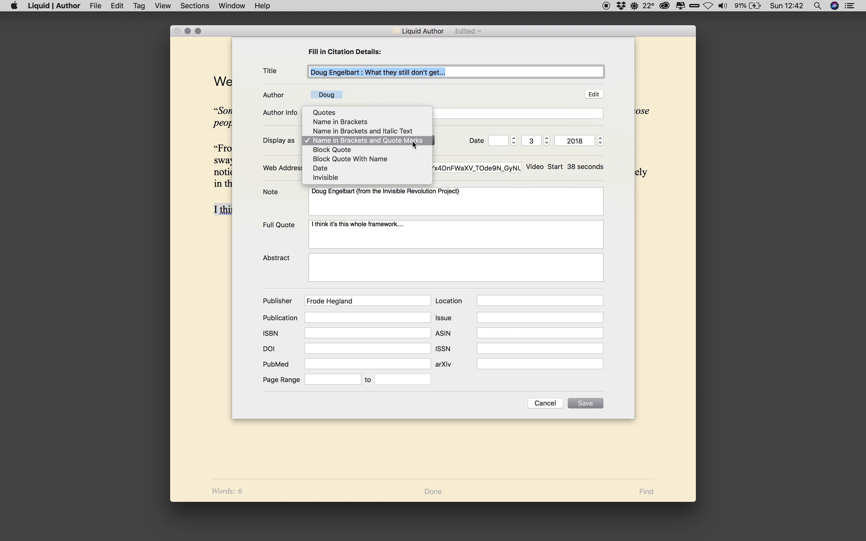
{"action": "left_click", "coordinate": [412, 122]}
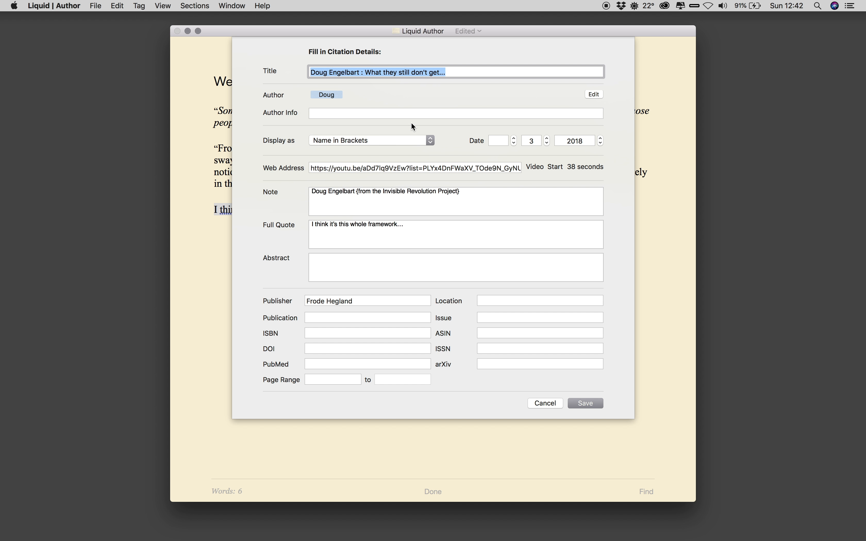
{"action": "left_click", "coordinate": [580, 403]}
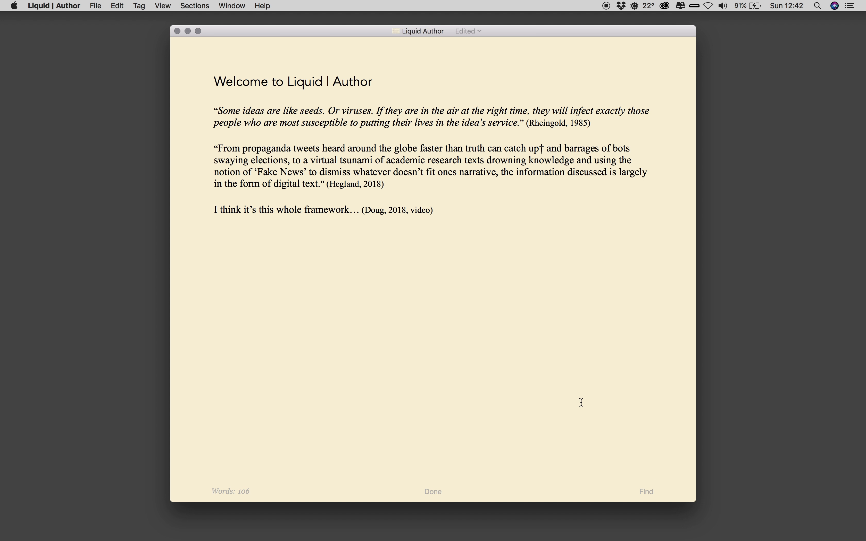
Step: Leave editing mode, open the embedded video citation beside the line "I think it's this whole framework…" and close it after viewing
{"action": "left_click", "coordinate": [433, 491]}
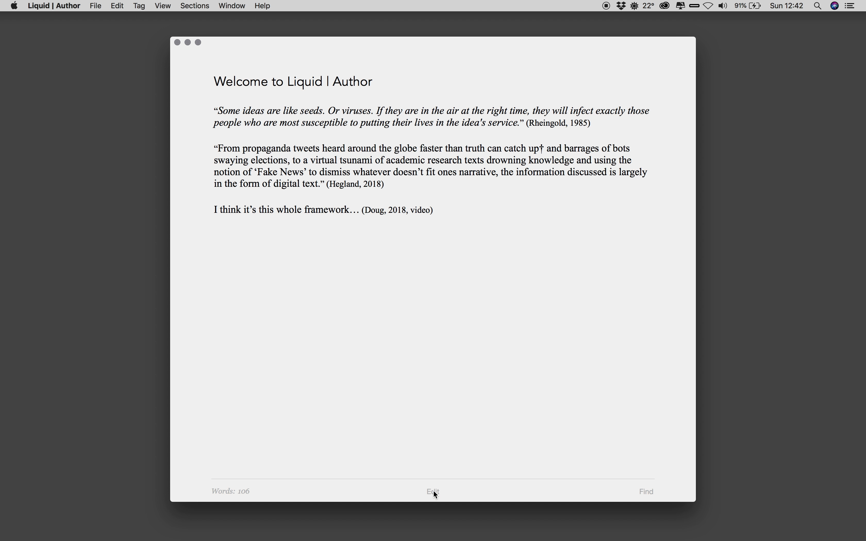
{"action": "left_click", "coordinate": [304, 217]}
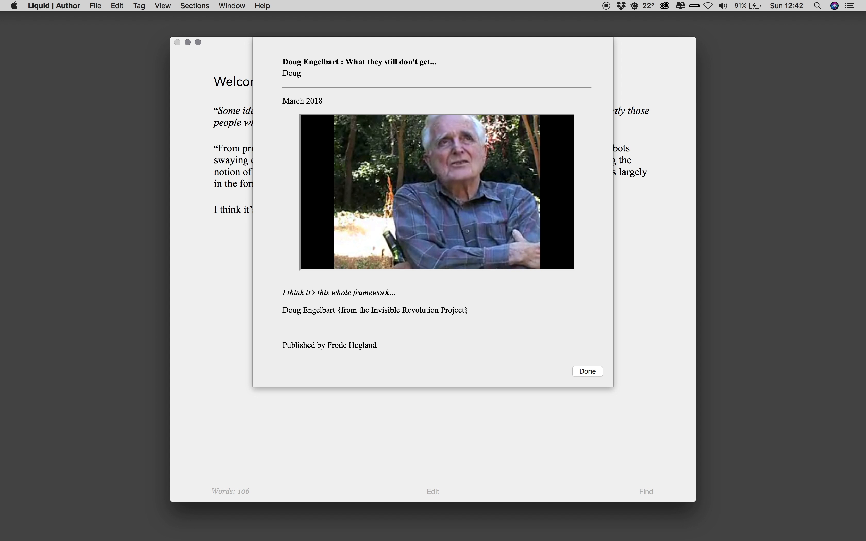
{"action": "left_click", "coordinate": [589, 371]}
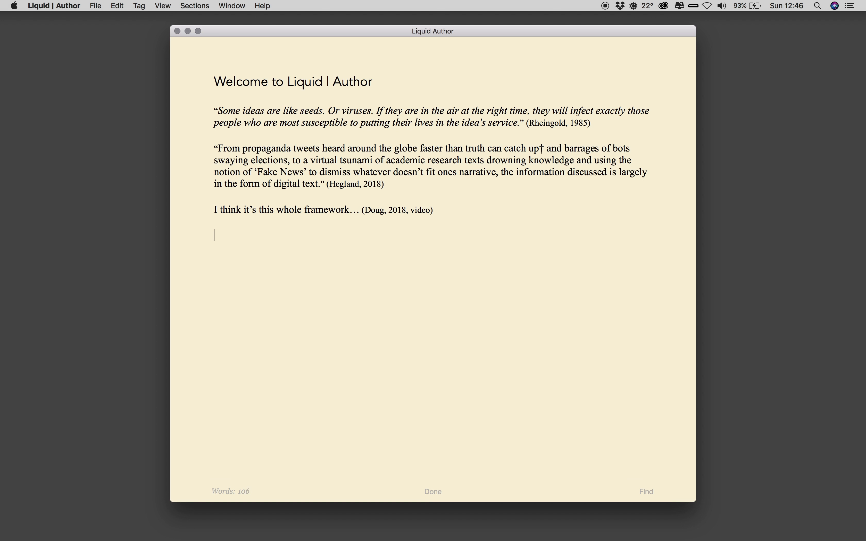
Step: Add the line "Doug Engelbart" below the video quote and open the selected name in Liquid | Flow
{"action": "type", "text": "Doug Engelbart"}
{"action": "left_click_drag", "start_coordinate": [214, 235], "coordinate": [280, 234]}
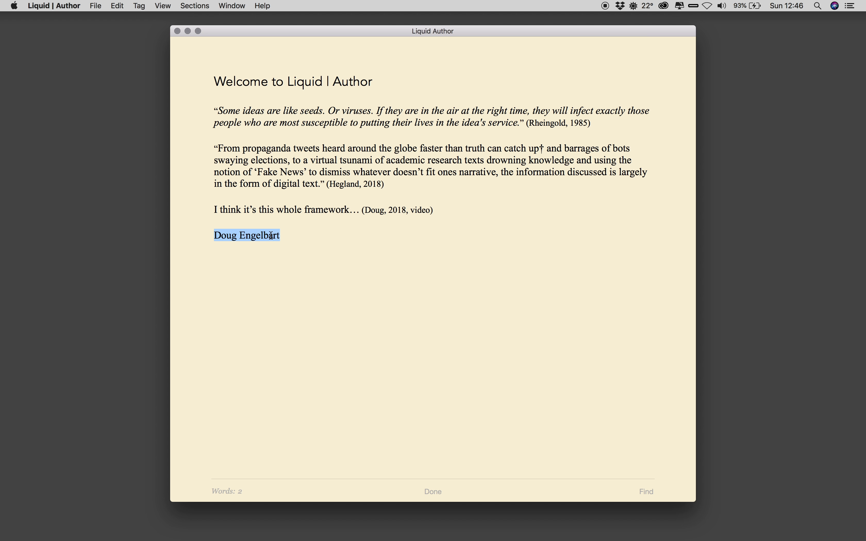
{"action": "right_click", "coordinate": [268, 236]}
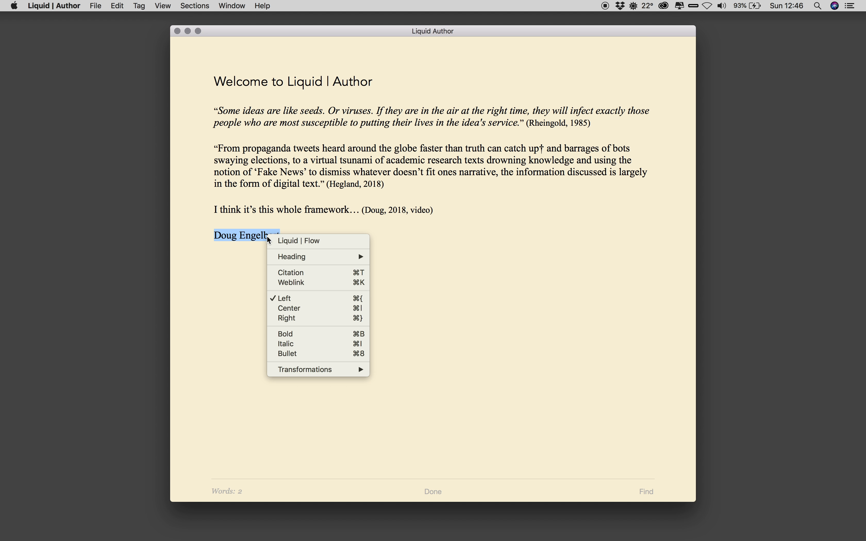
{"action": "left_click", "coordinate": [333, 244]}
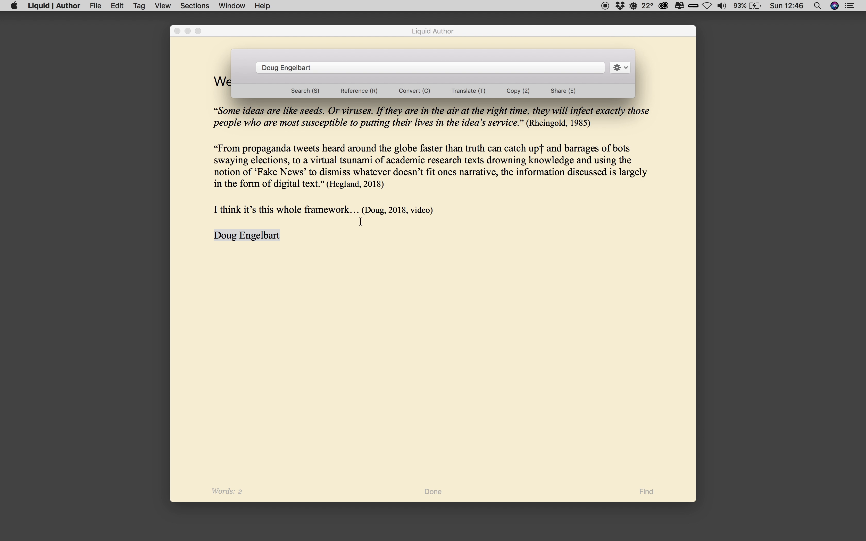
Step: Review the Help page in the Liquid preferences and return to the command bar
{"action": "left_click", "coordinate": [617, 71]}
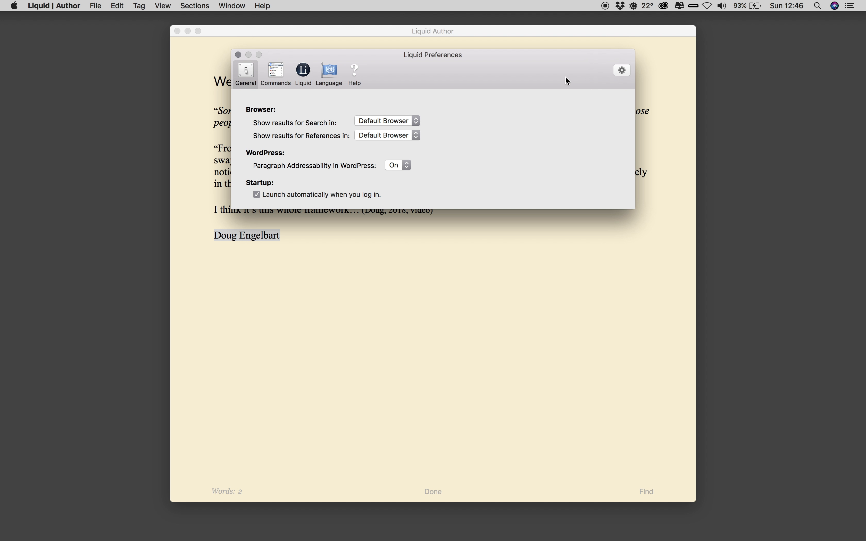
{"action": "left_click", "coordinate": [355, 73]}
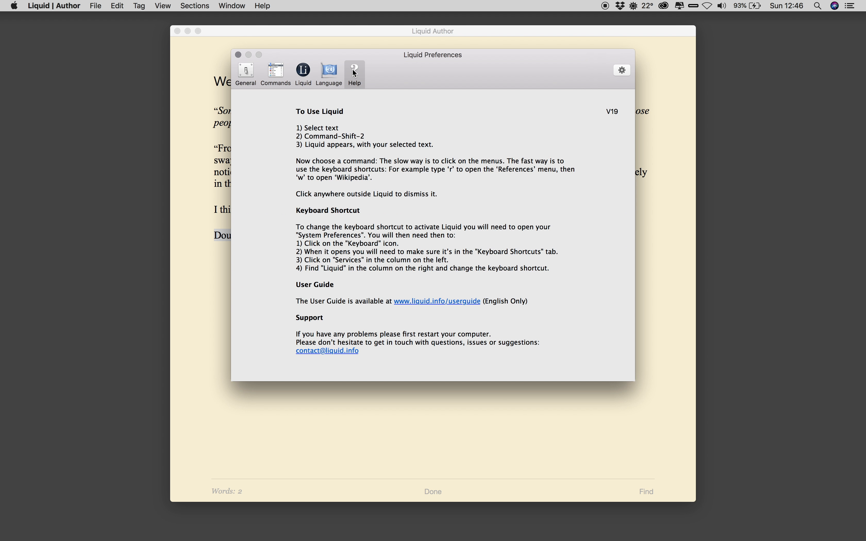
{"action": "left_click", "coordinate": [623, 69]}
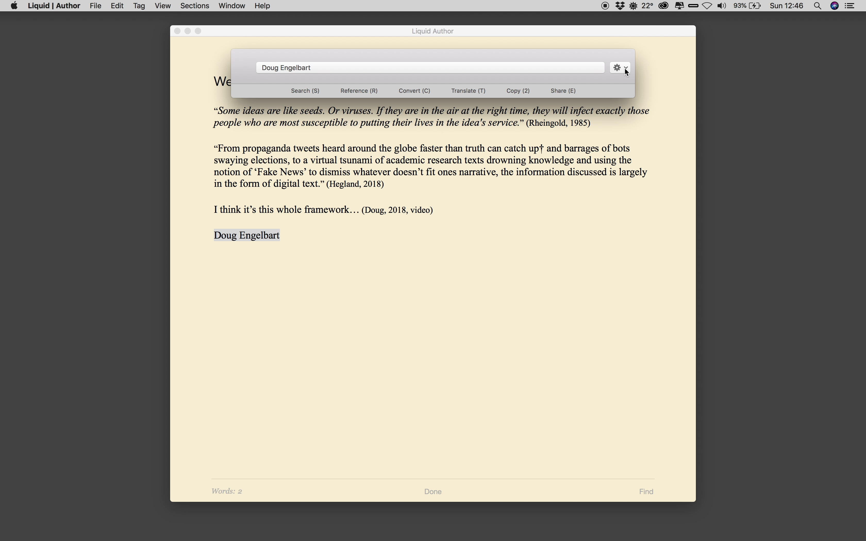
Step: Look up Doug Engelbart on Wikipedia through Liquid's references, and look up a word from the article's opening sentence in Etymonline
{"action": "left_click", "coordinate": [368, 94]}
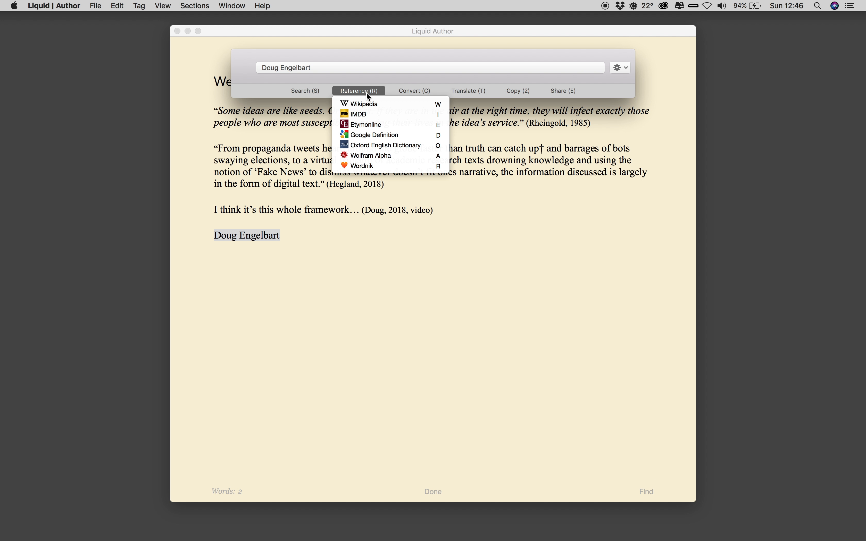
{"action": "left_click", "coordinate": [416, 104]}
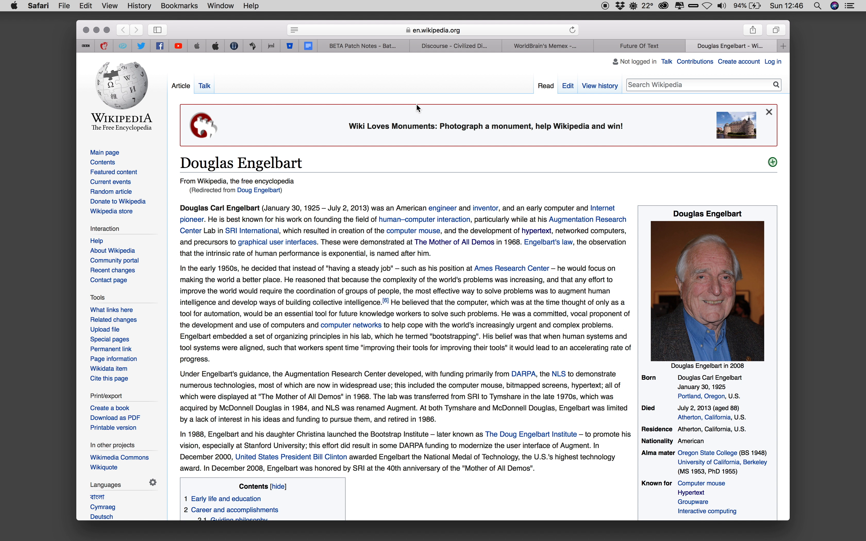
{"action": "double_click", "coordinate": [556, 209]}
{"action": "key", "text": "super+2"}
{"action": "key", "text": "r"}
{"action": "key", "text": "e"}
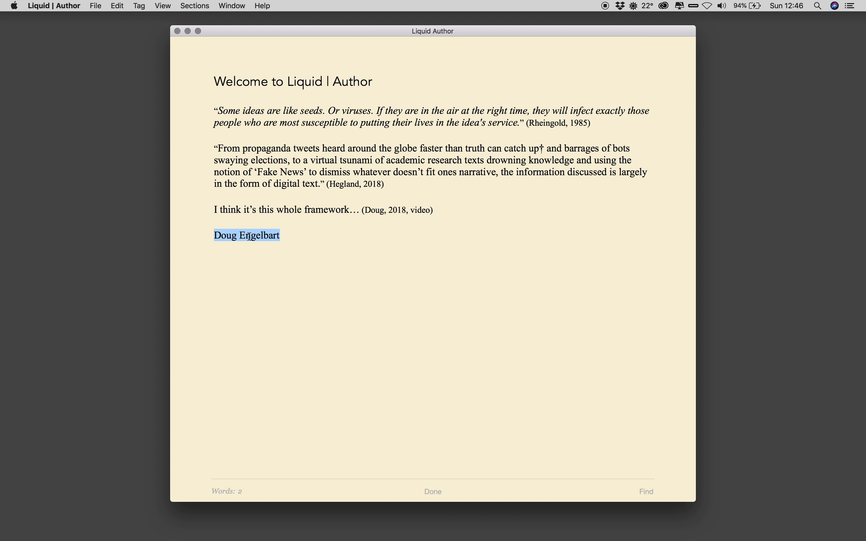
Step: Reopen Liquid for the selected name, examine its Search, Reference, Convert, Translate, Copy and Share commands, and dismiss it
{"action": "key", "text": "super+2"}
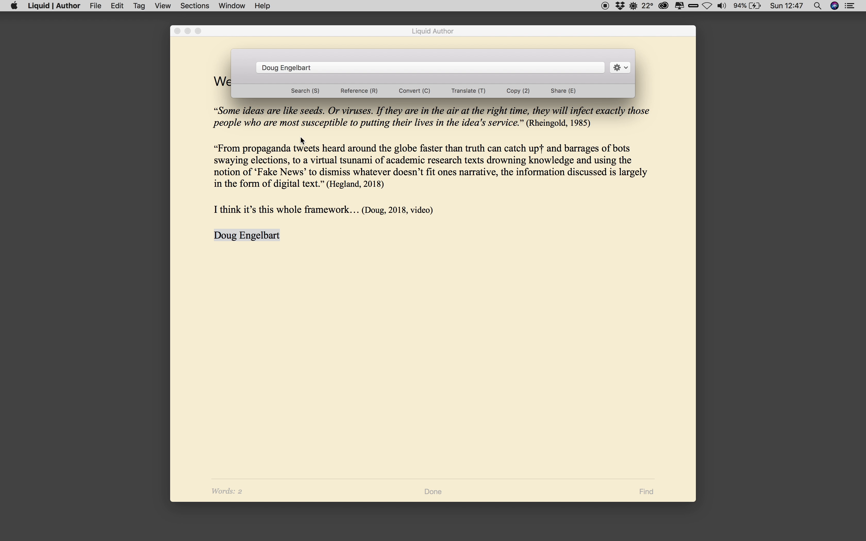
{"action": "left_click", "coordinate": [309, 88]}
{"action": "left_click", "coordinate": [371, 92]}
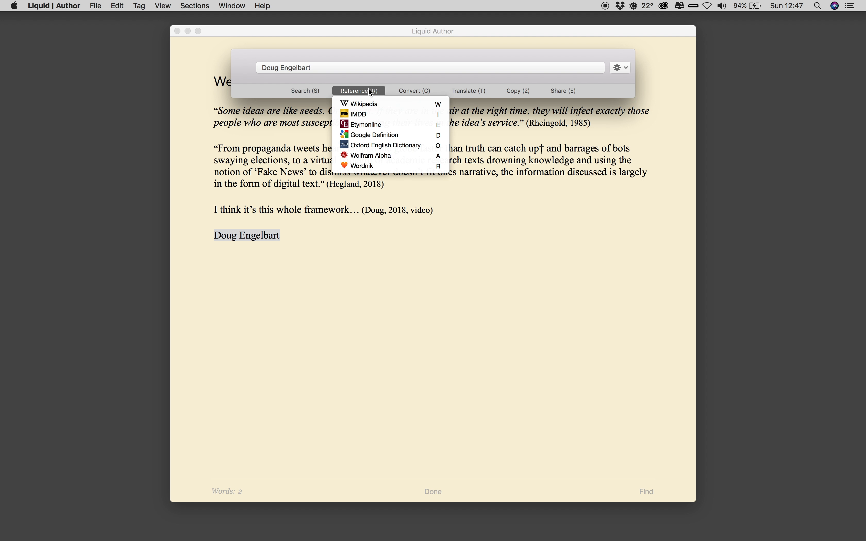
{"action": "left_click", "coordinate": [433, 90]}
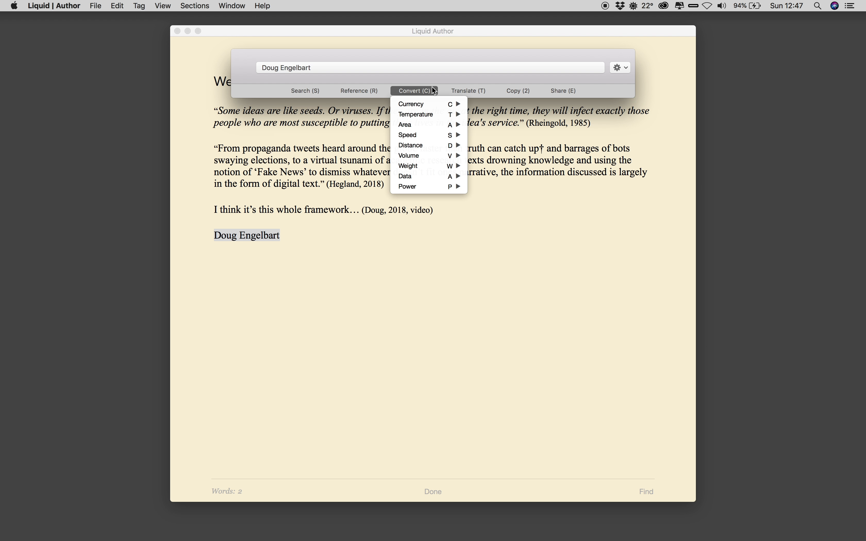
{"action": "left_click", "coordinate": [473, 88]}
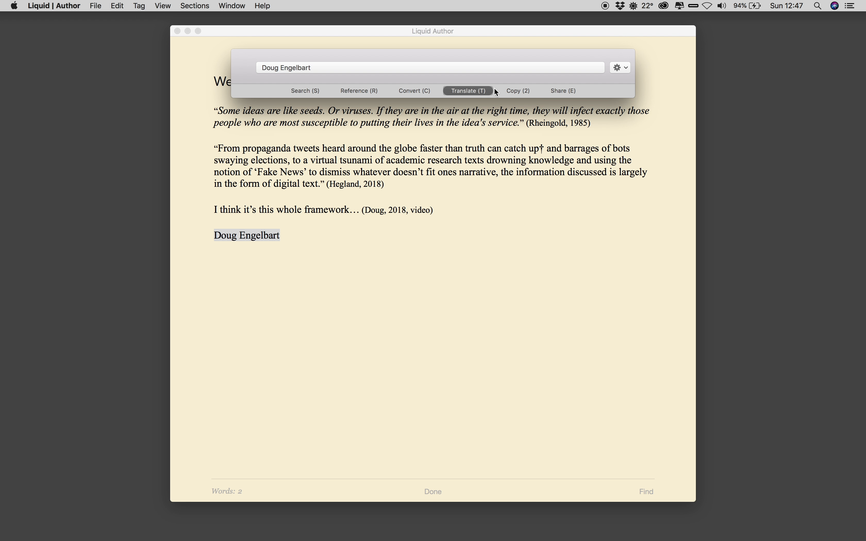
{"action": "left_click", "coordinate": [515, 92]}
{"action": "left_click", "coordinate": [561, 91]}
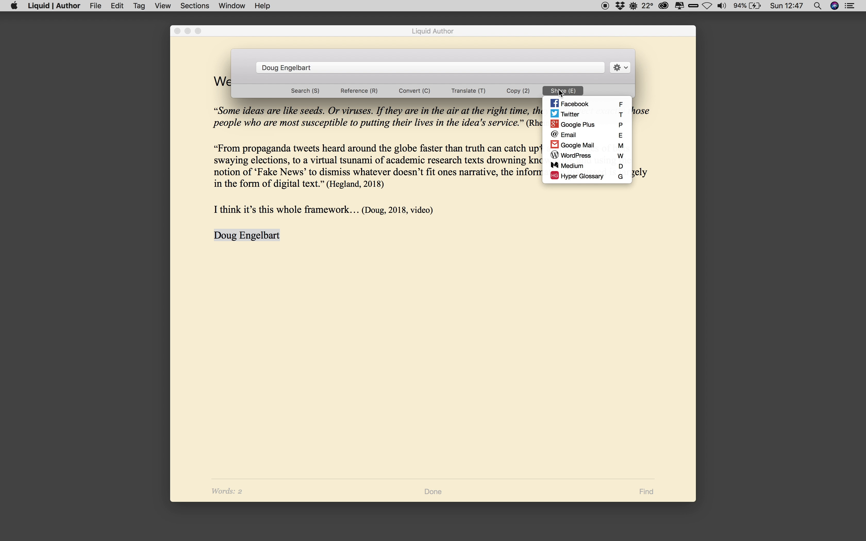
{"action": "left_click", "coordinate": [558, 91]}
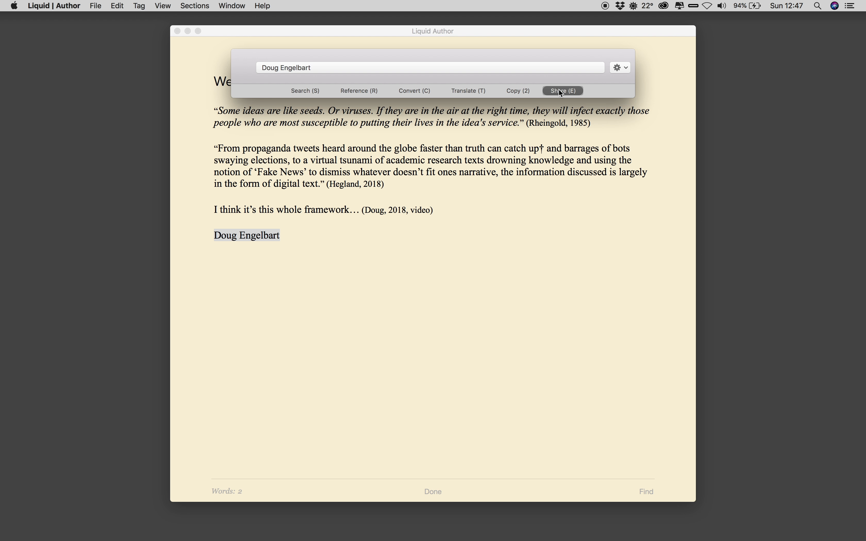
{"action": "left_click", "coordinate": [470, 215]}
{"action": "left_click", "coordinate": [433, 249]}
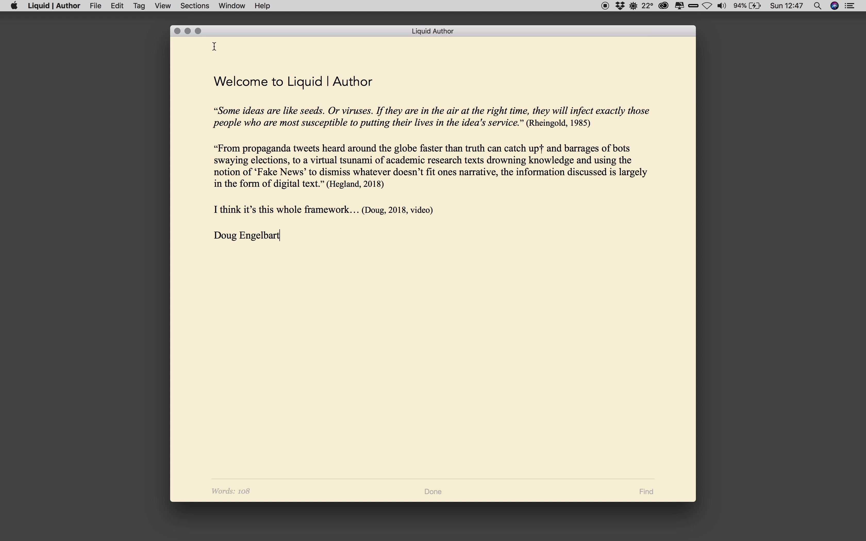
Step: Export the document as a PDF named Liquid Author, keeping the References heading and Name & Date in Brackets citation formatting
{"action": "left_click", "coordinate": [101, 5]}
{"action": "mouse_move", "coordinate": [123, 103]}
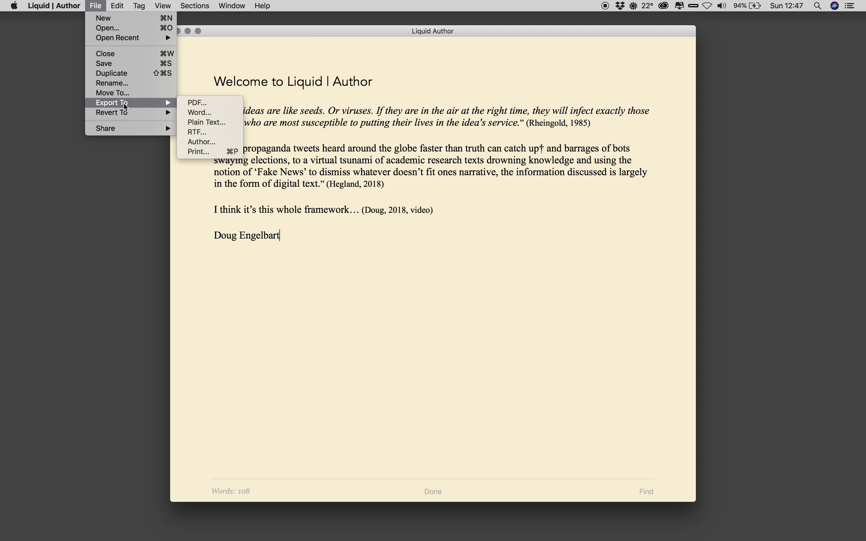
{"action": "left_click", "coordinate": [223, 104]}
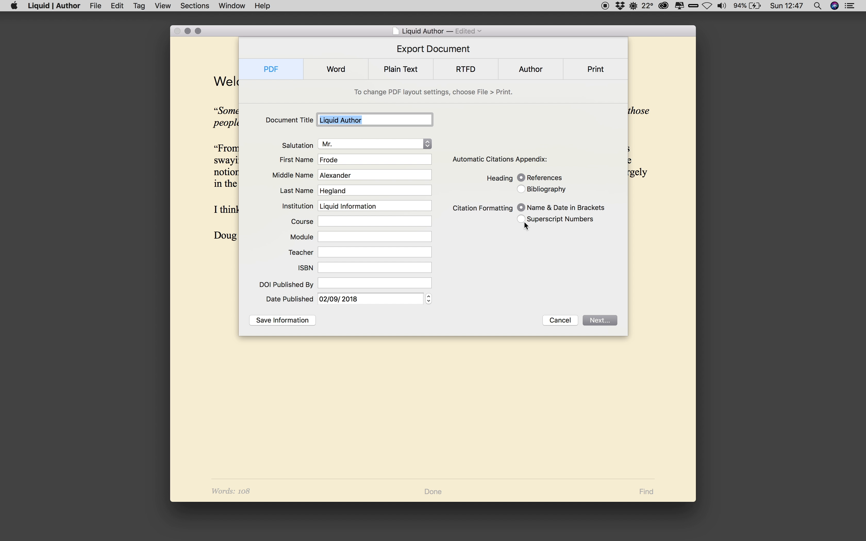
{"action": "left_click", "coordinate": [596, 319]}
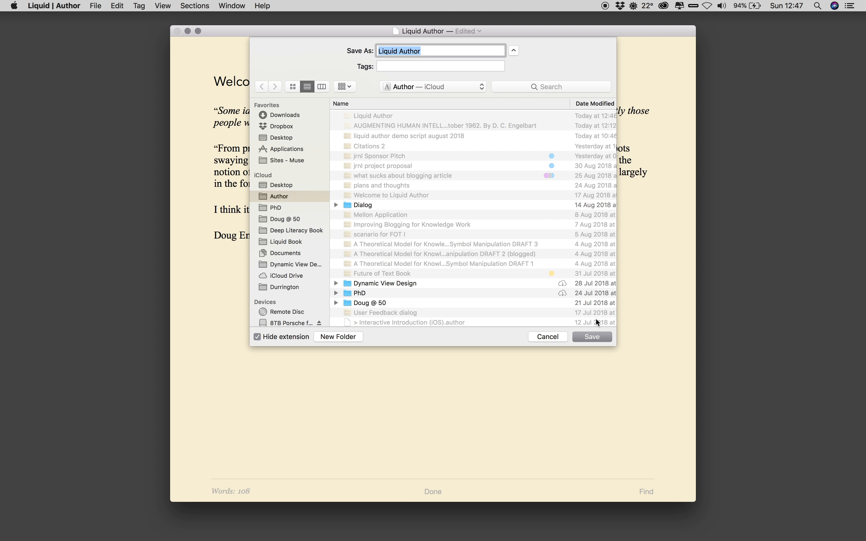
{"action": "left_click", "coordinate": [597, 337]}
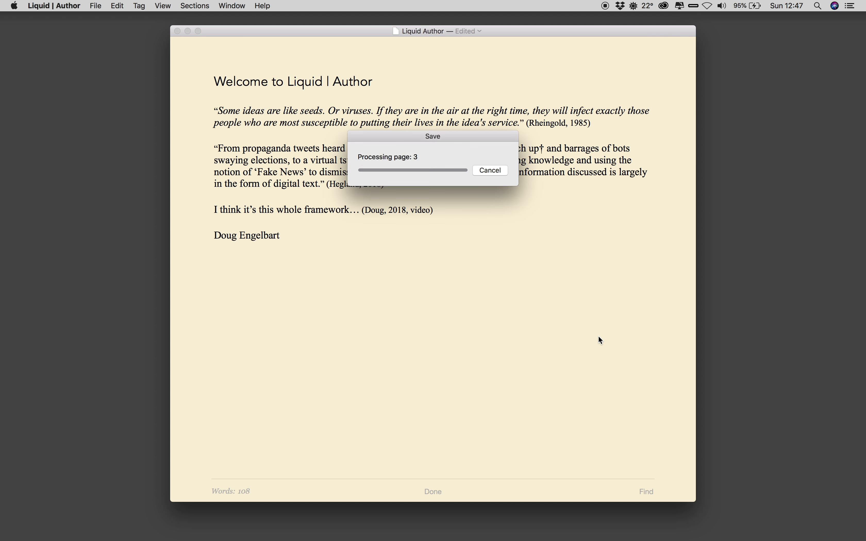
Step: Open the exported Liquid Author PDF in Preview, check its text and References pages, and quit Preview
{"action": "double_click", "coordinate": [838, 40]}
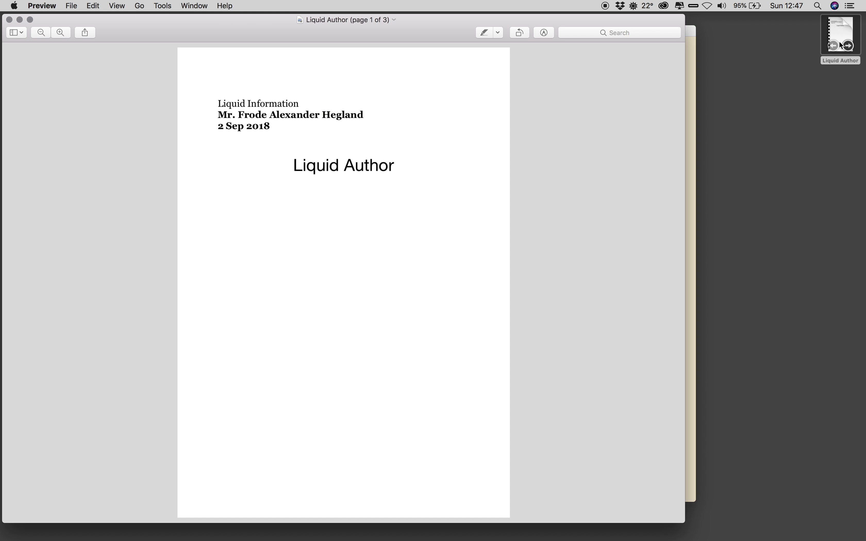
{"action": "scroll", "coordinate": [418, 228], "scroll_direction": "right", "scroll_amount": 5}
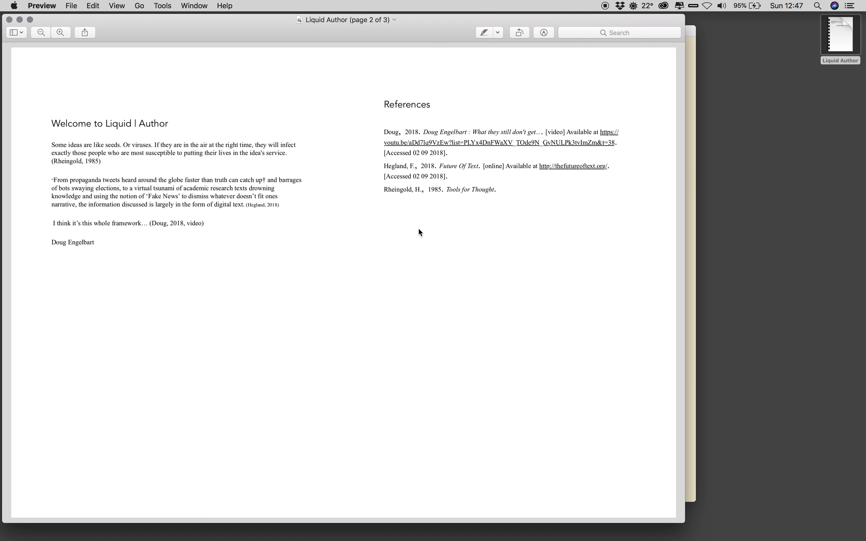
{"action": "key", "text": "super+q"}
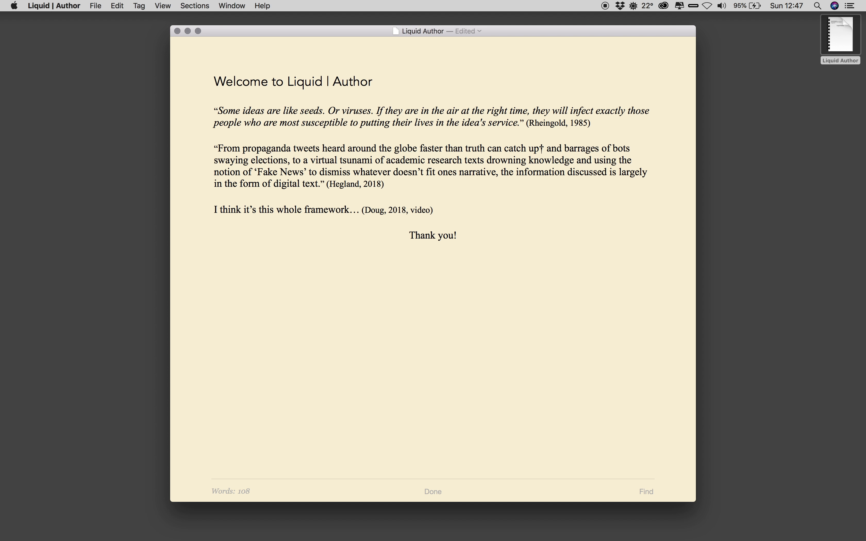